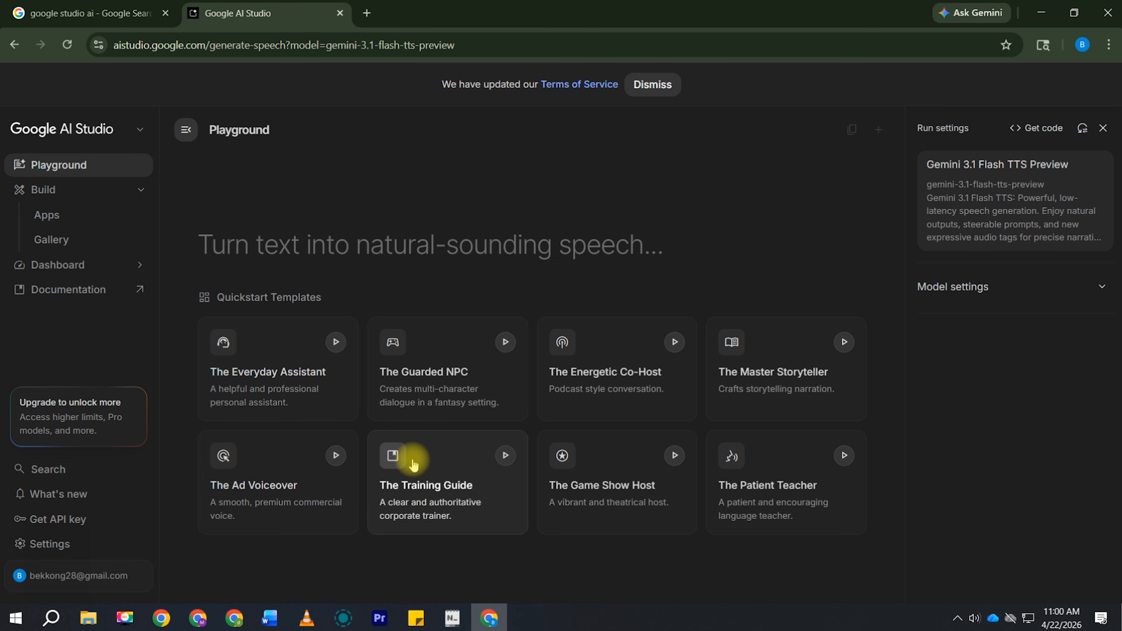
# Load The Everyday Assistant template and review its scene and sample context text
pyautogui.click(278, 368)
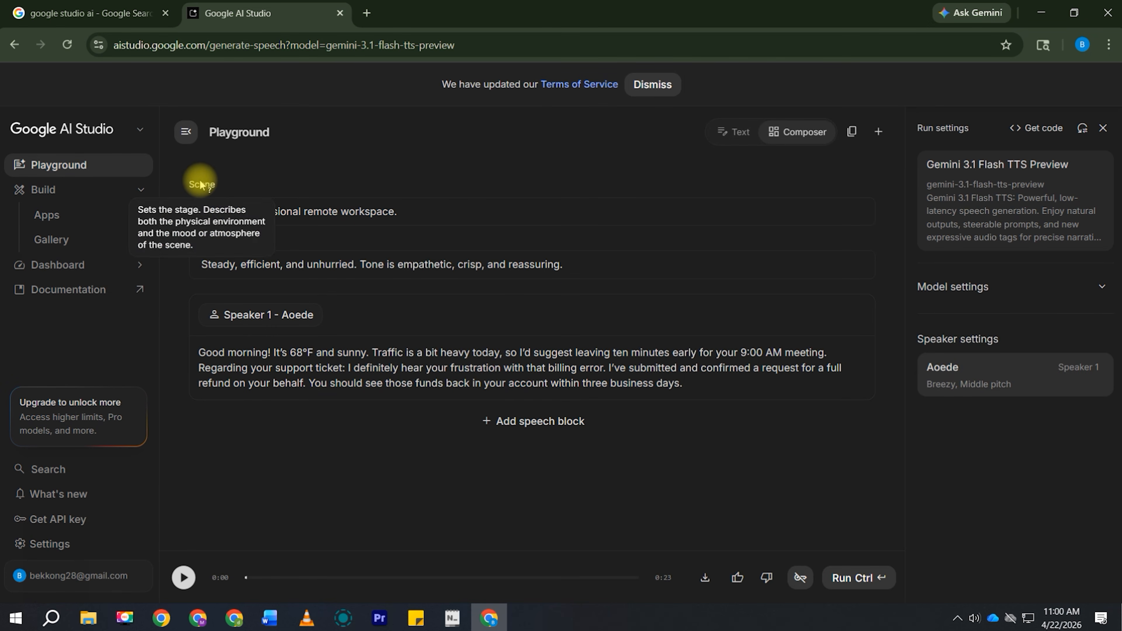
pyautogui.moveTo(411, 212); pyautogui.dragTo(201, 216)
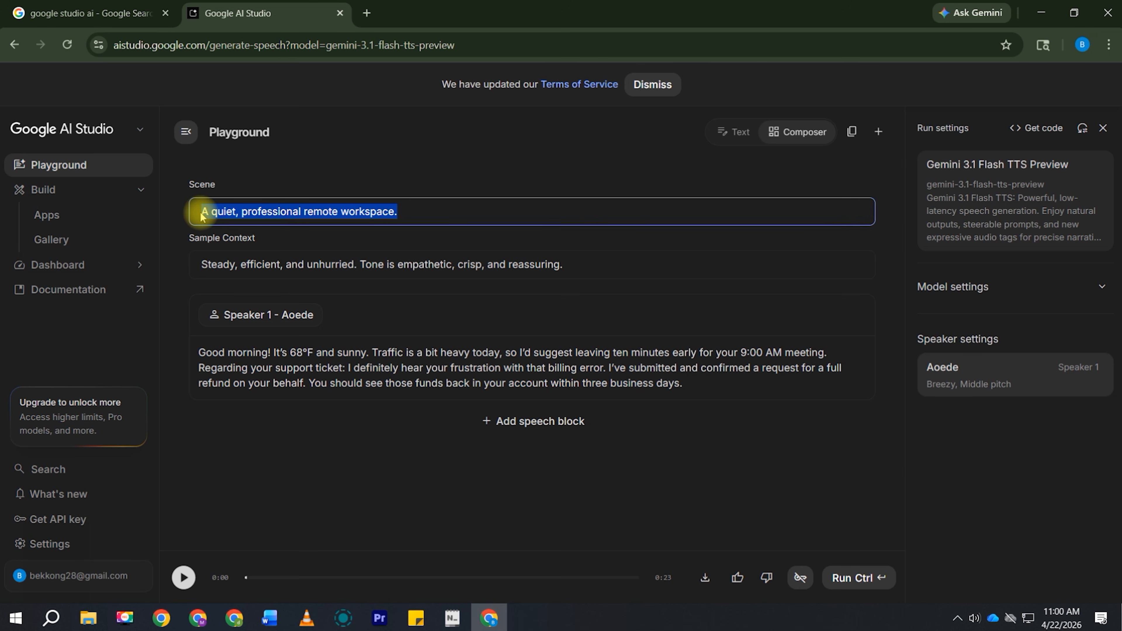
pyautogui.click(261, 236)
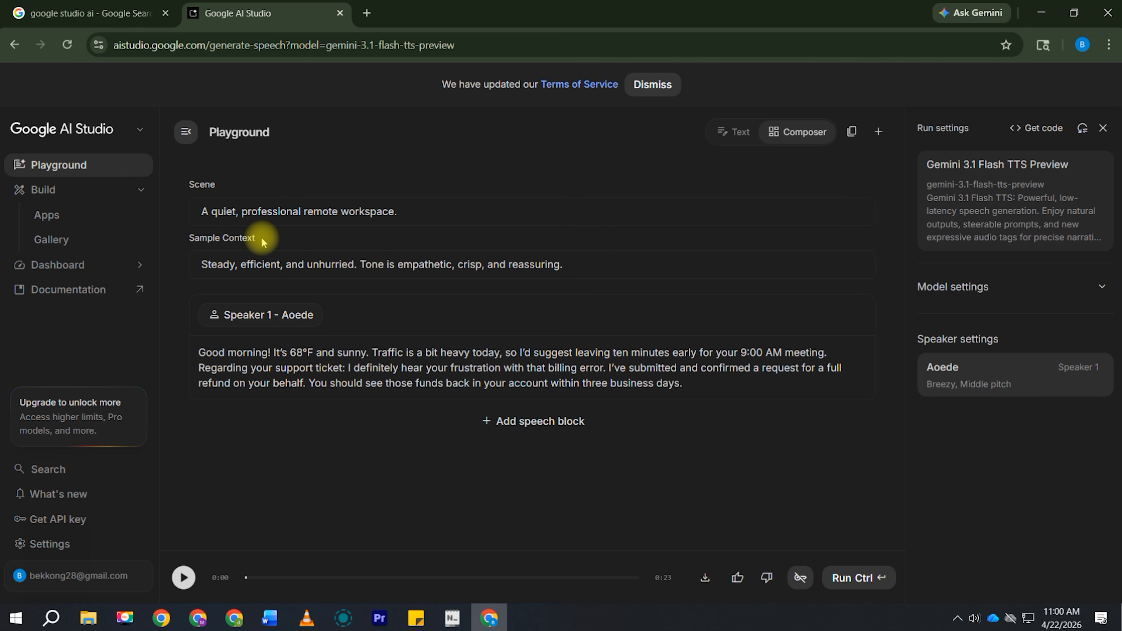
pyautogui.moveTo(203, 241)
pyautogui.moveTo(570, 265); pyautogui.dragTo(202, 265)
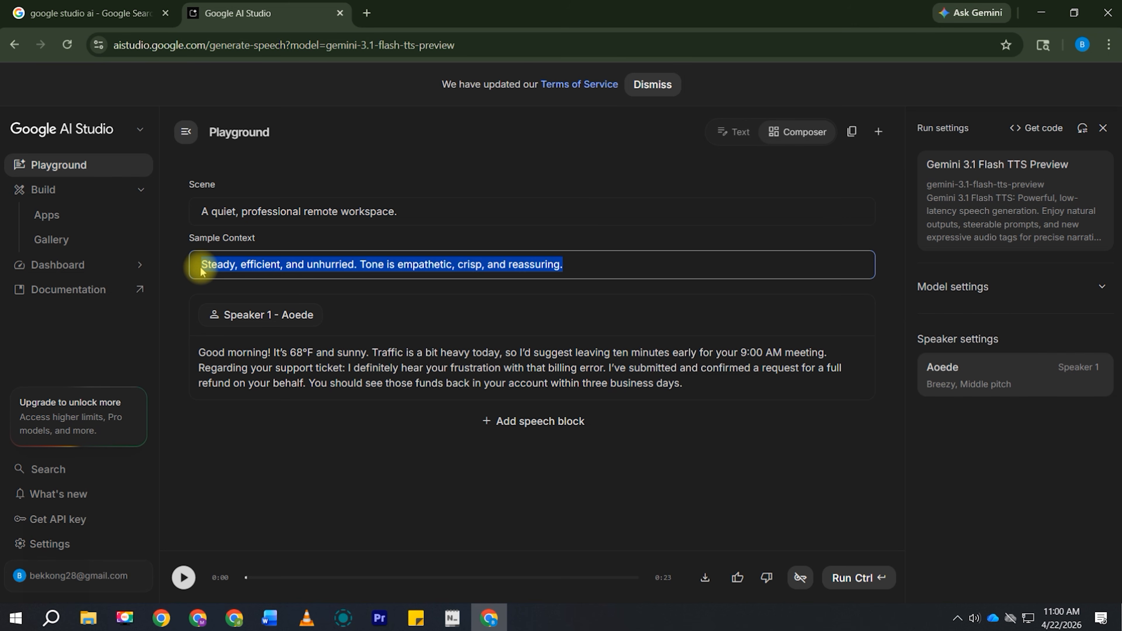
pyautogui.click(607, 266)
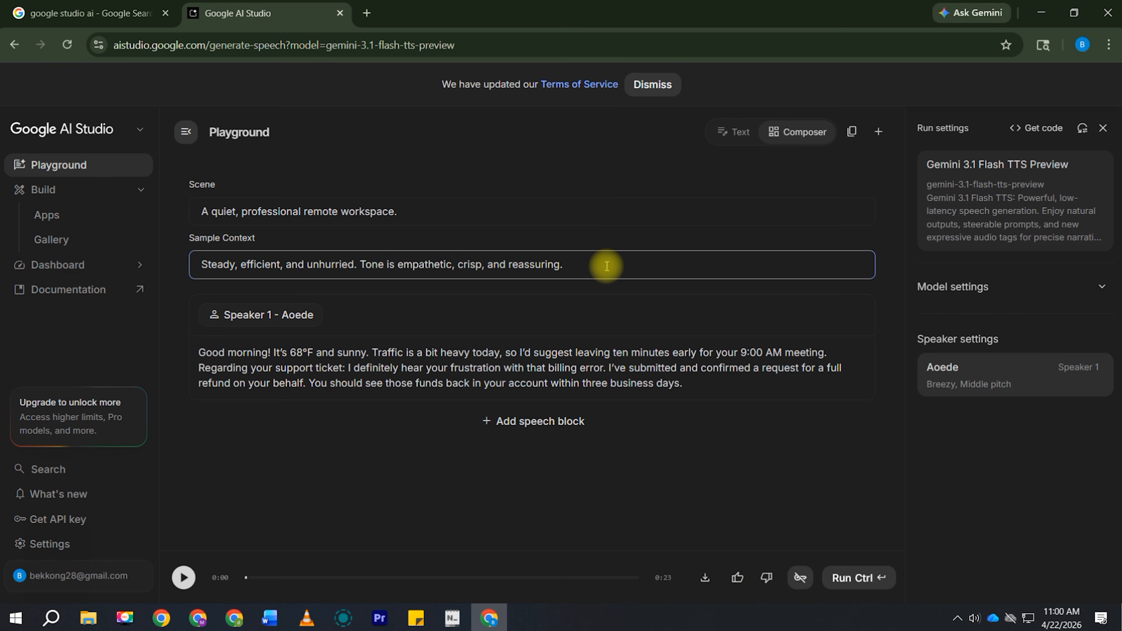
# Replace Speaker 1's script with "Welcome to this tutorial. Today I will show you how to generate AI voiceovers using Google AI Studio."
pyautogui.hotkey('alt', 'Tab')
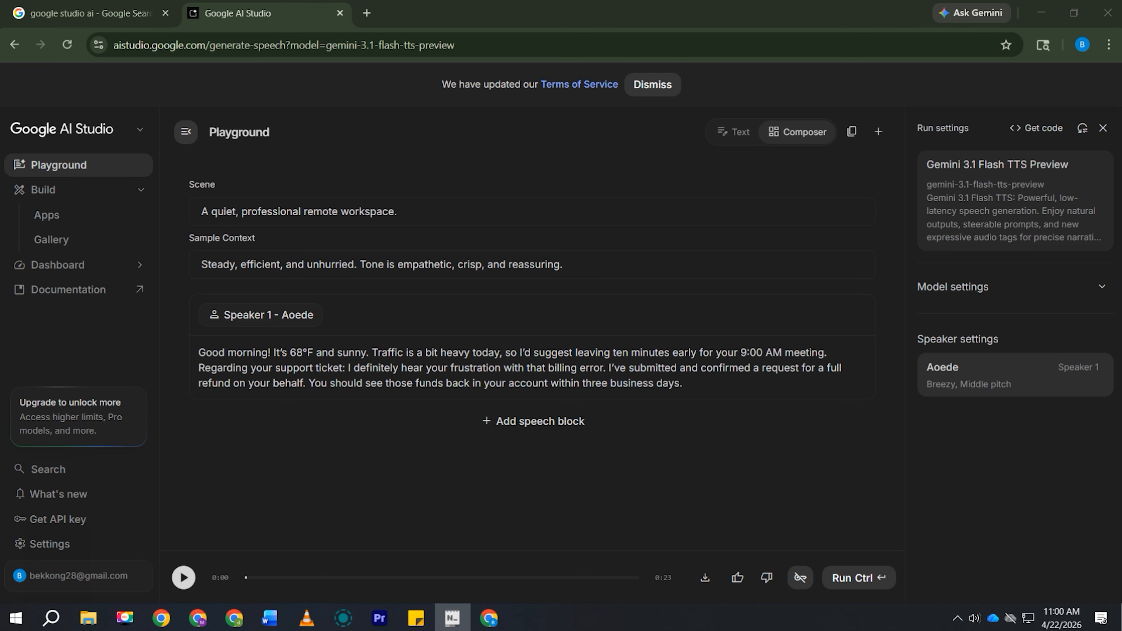
pyautogui.moveTo(706, 383); pyautogui.dragTo(193, 358)
pyautogui.press('BackSpace')
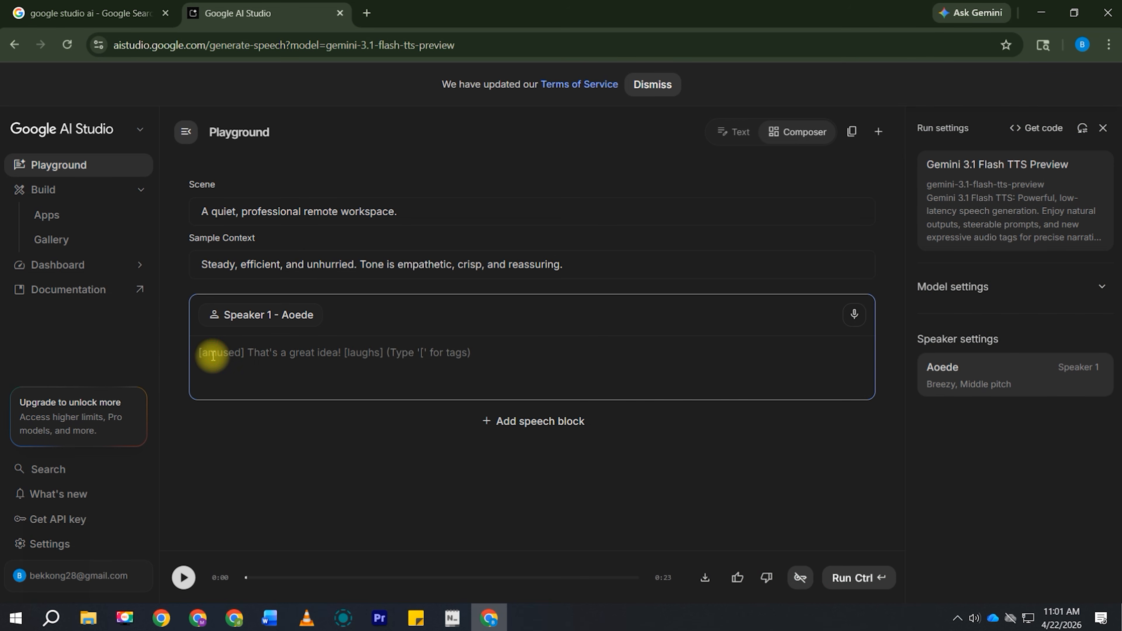
pyautogui.write('Welcome to this tutorial. Today I will show you how to generate AI voiceovers using Google AI Studio.')
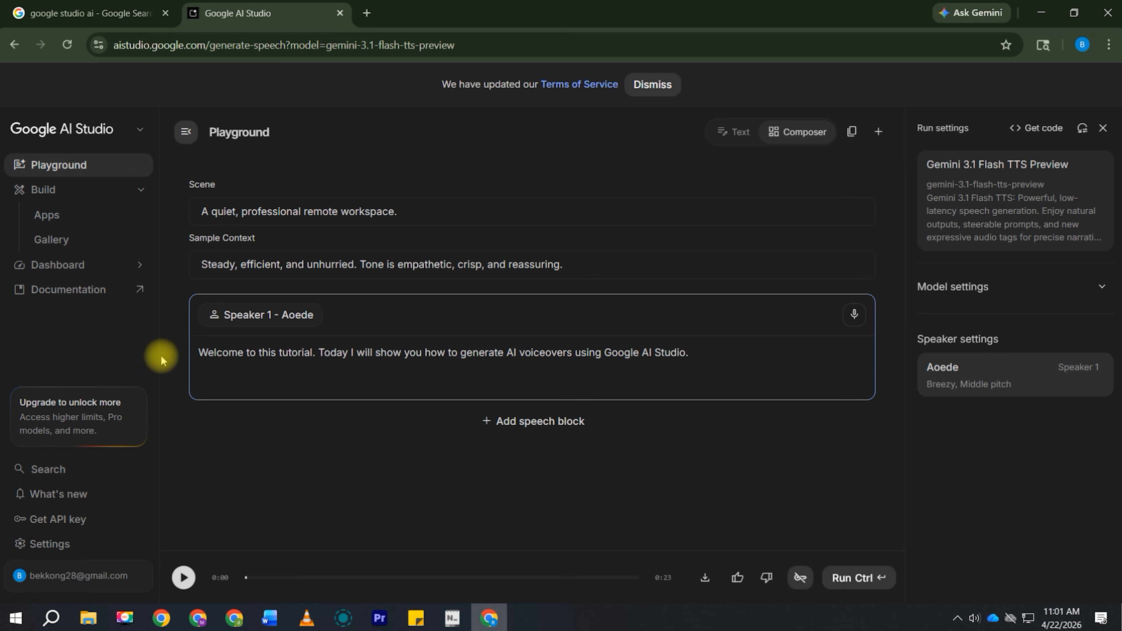
# Generate the speech with the scene "YouTube Tech Tutorial Studio." and sample context "Calm and professional tutorial voice. Clear pacing. Friendly and helpful tone."
pyautogui.moveTo(400, 212); pyautogui.dragTo(199, 212)
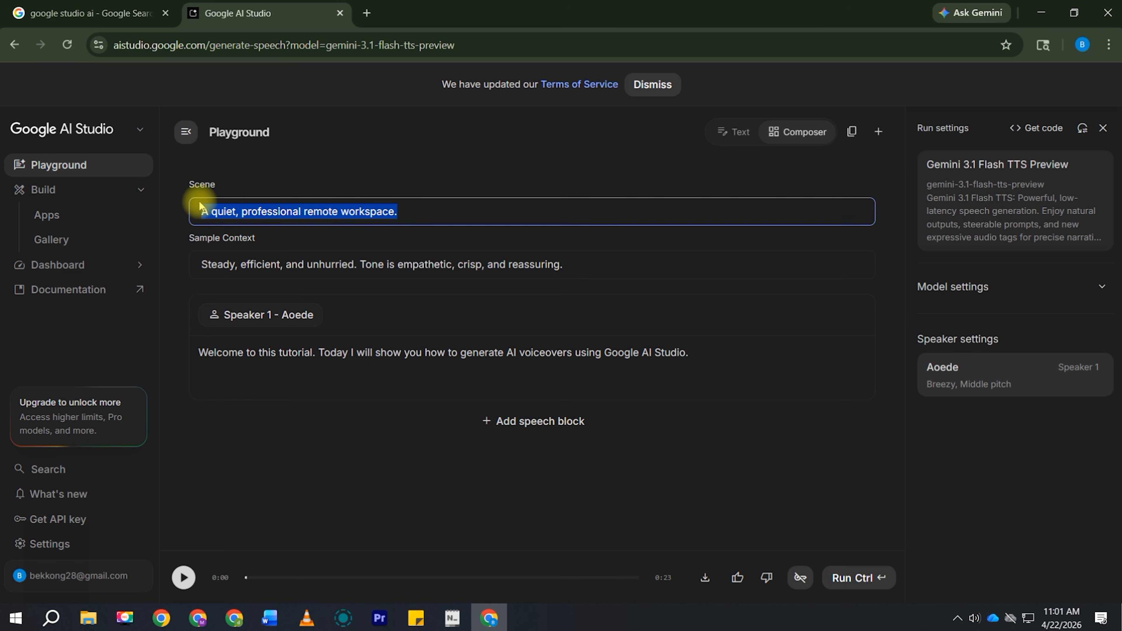
pyautogui.press('BackSpace')
pyautogui.write('YouTube Tech Tutorial Studio.')
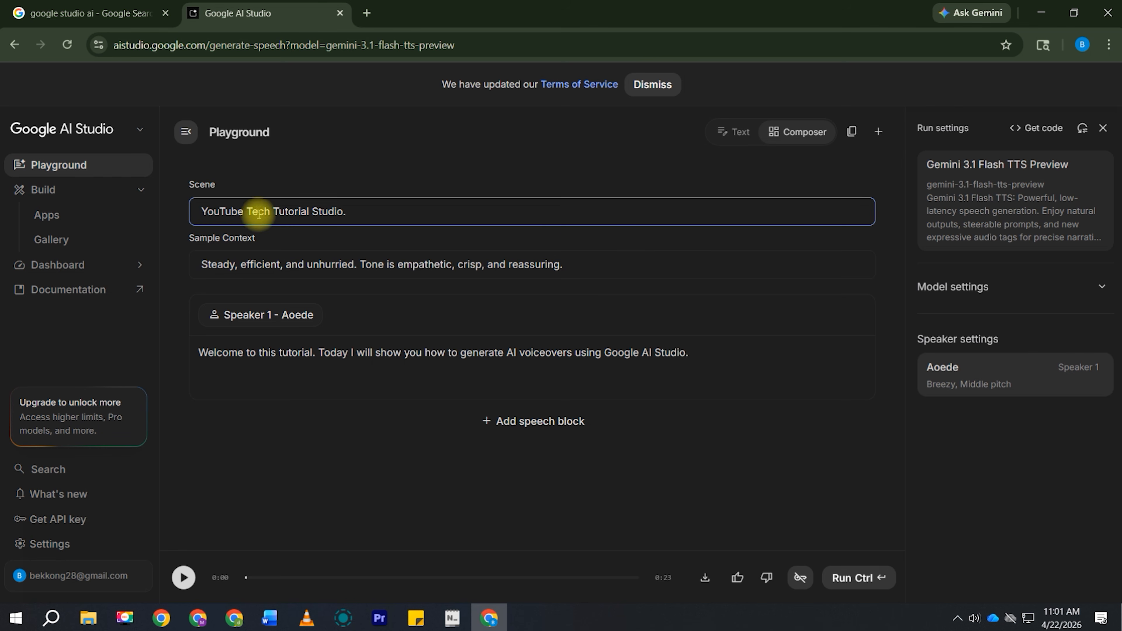
pyautogui.moveTo(591, 263); pyautogui.dragTo(200, 276)
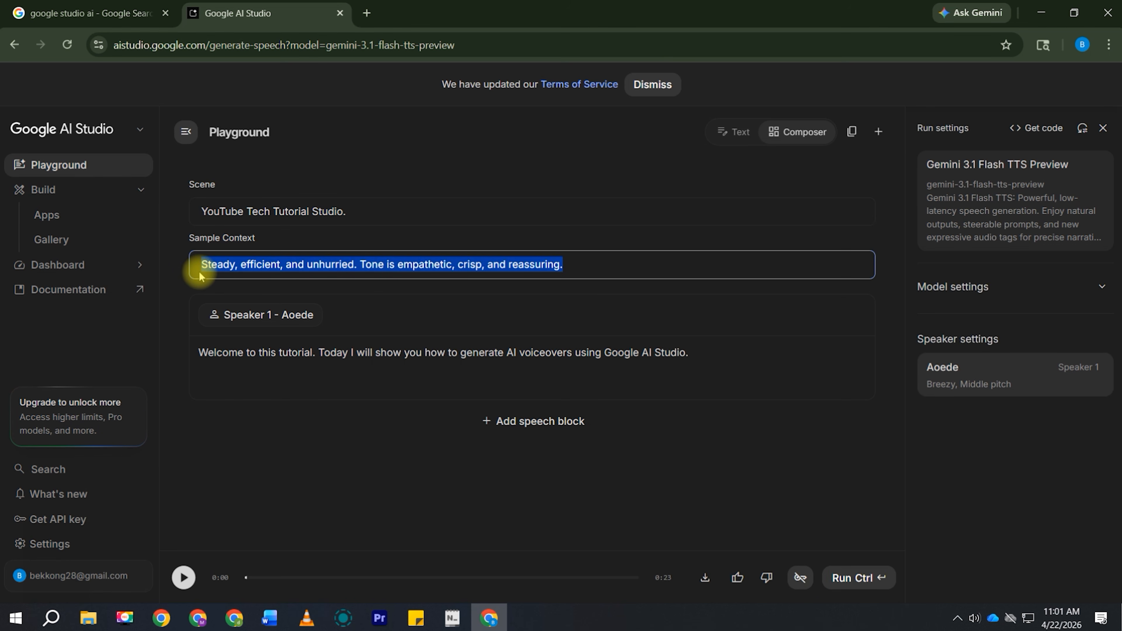
pyautogui.write('Calm and professional tutorial voice. Clear pacing. Friendly and helpful tone.')
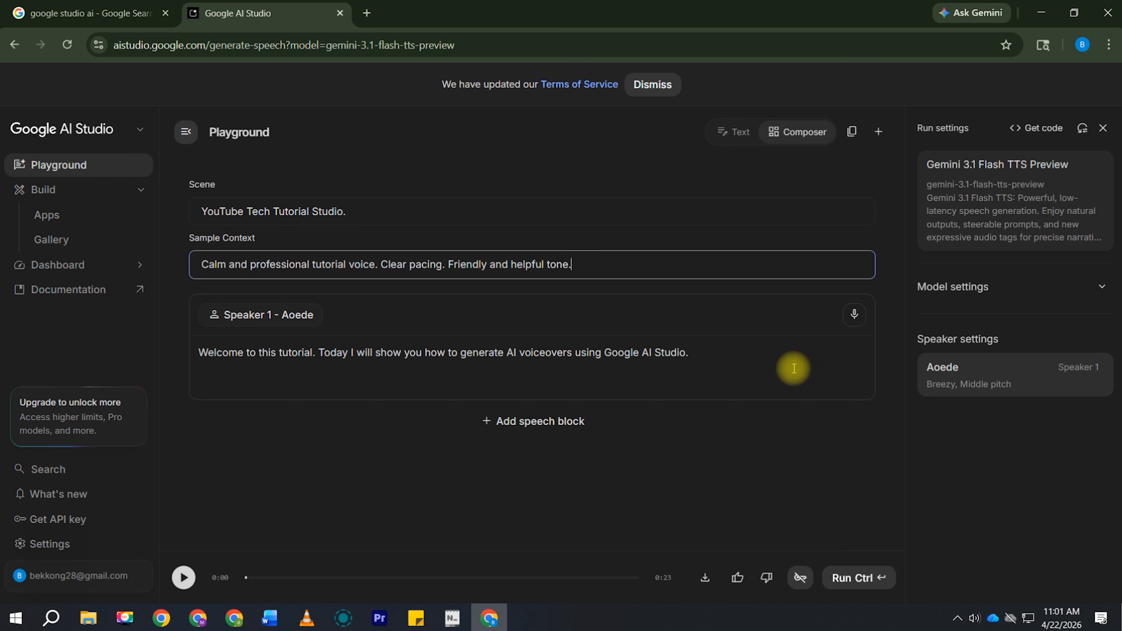
pyautogui.click(857, 579)
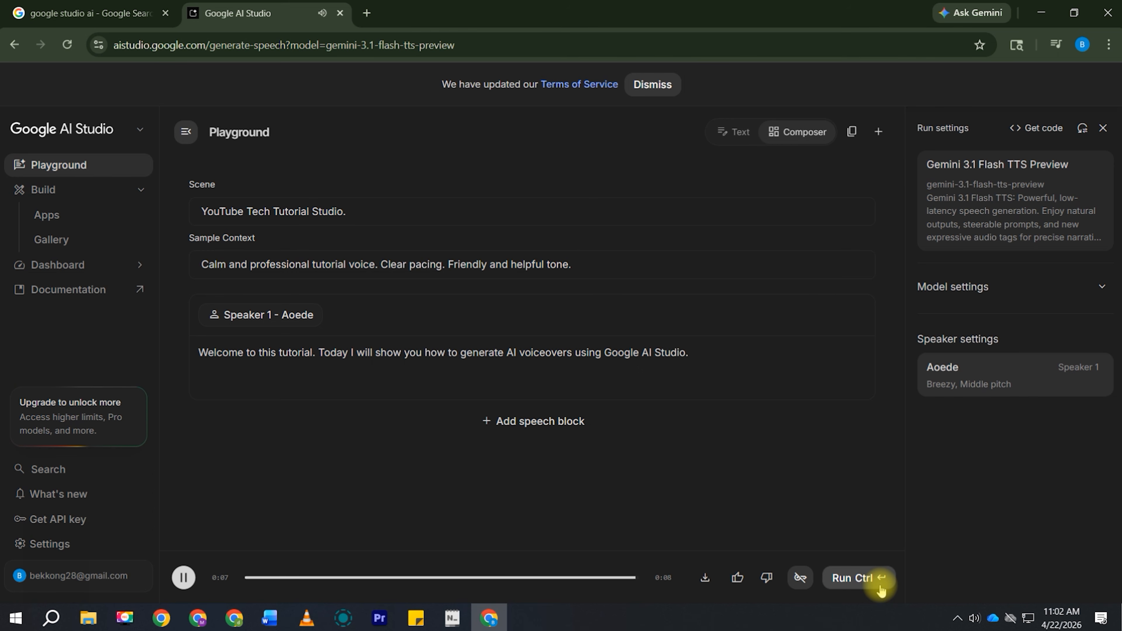
# Generate the speech with the scene "Energetic YouTube Intro." and sample context "High energy delivery. Fast pacing. Excited YouTuber style. Emphasize key words."
pyautogui.click(372, 209)
pyautogui.moveTo(323, 211); pyautogui.dragTo(198, 210)
pyautogui.write('Energetic YouTube Intro.')
pyautogui.click(624, 265)
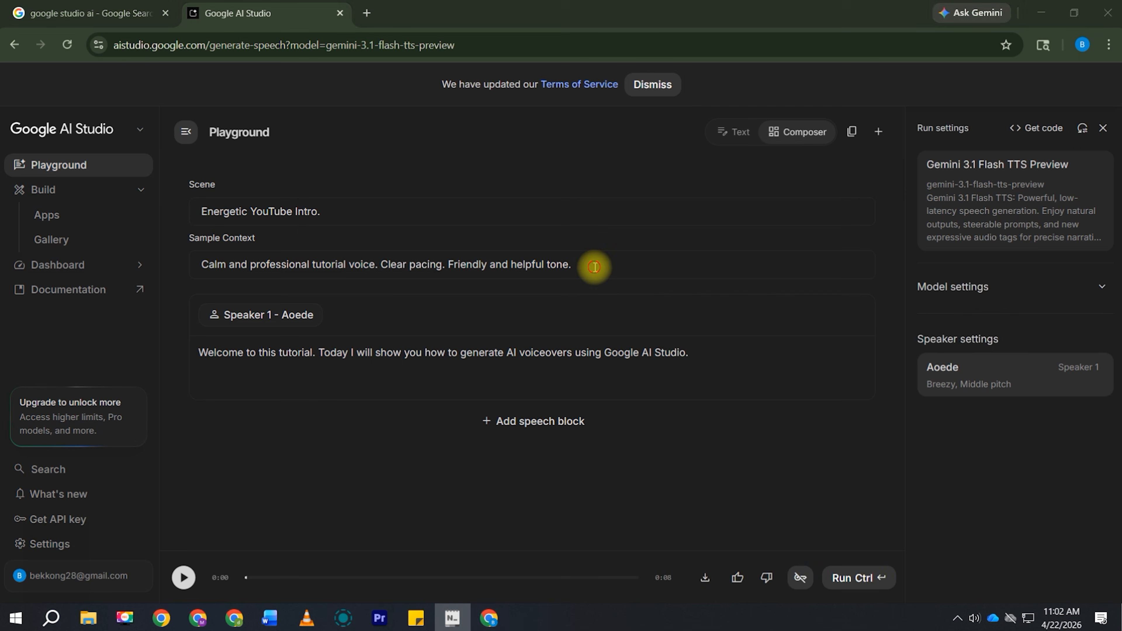
pyautogui.moveTo(624, 265); pyautogui.dragTo(206, 265)
pyautogui.write('High energy delivery. Fast pacing. Excited YouTuber style. Emphasize key words.')
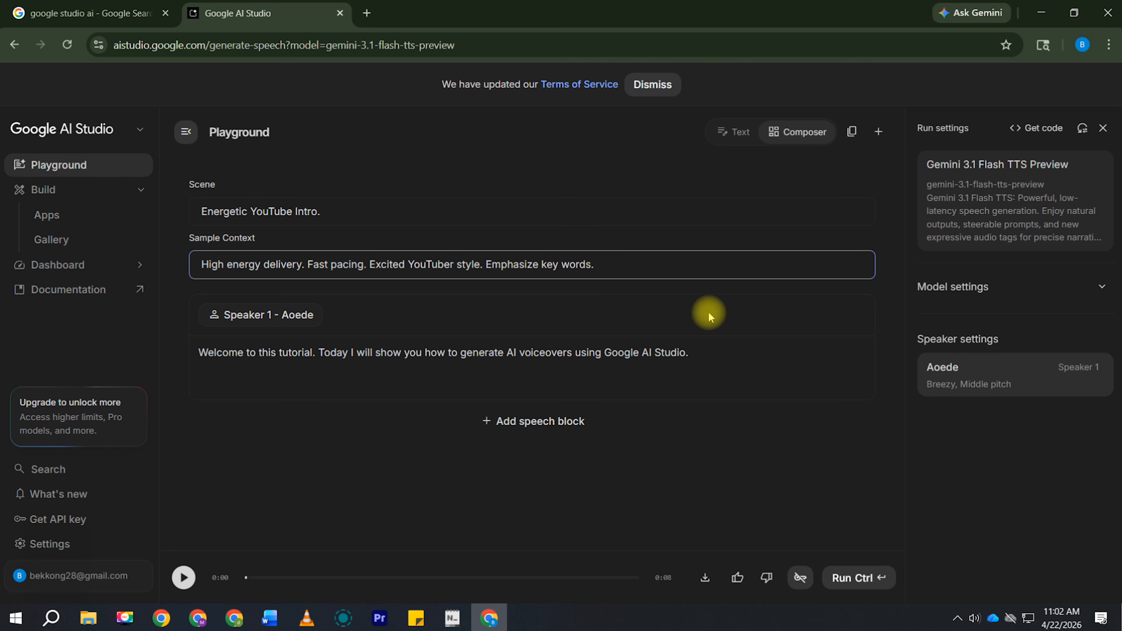
pyautogui.click(852, 581)
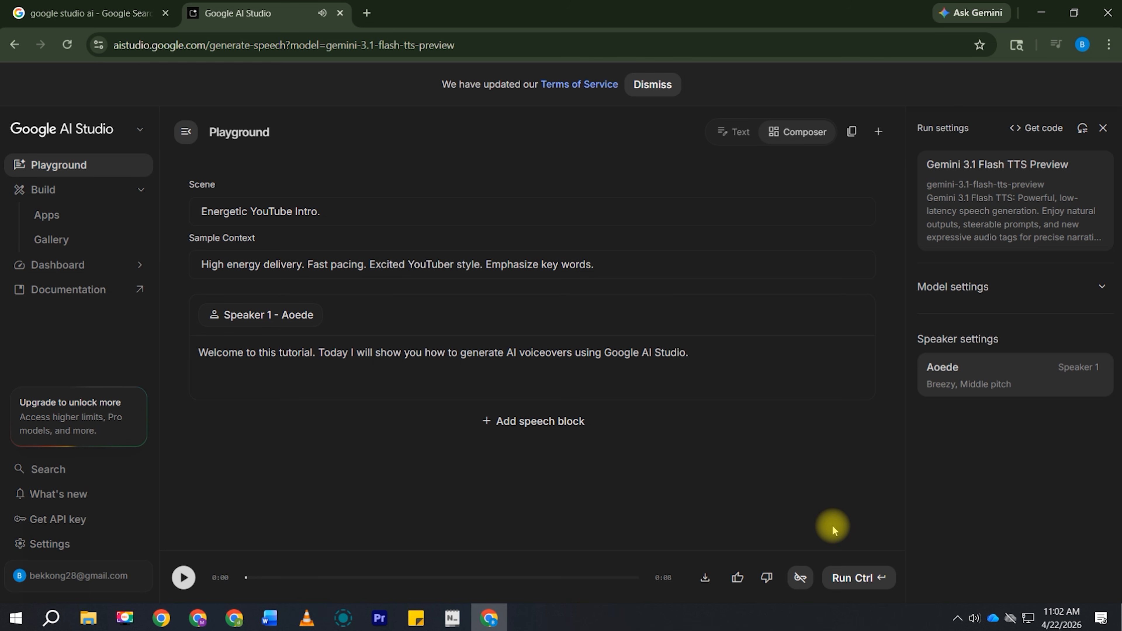
# Generate the speech with the scene "Corporate Training Room." and sample context "Instructional e-learning voice. Measured pacing with clear pauses. Authoritative and confident tone."
pyautogui.tripleClick(220, 205)
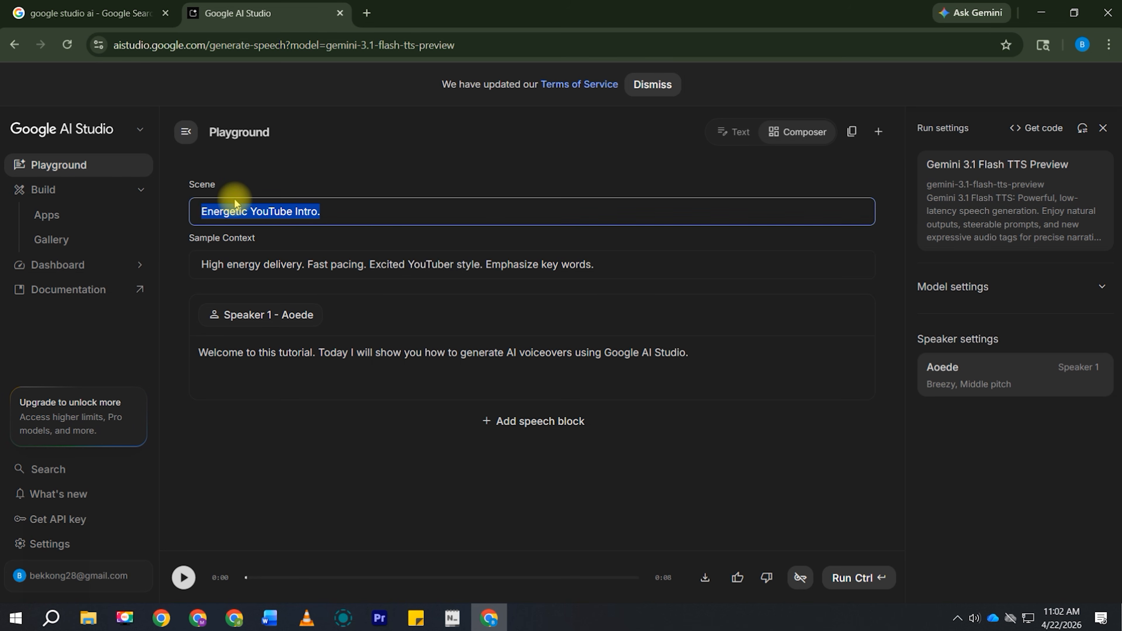
pyautogui.write('Corporate Training Room.')
pyautogui.tripleClick(230, 258)
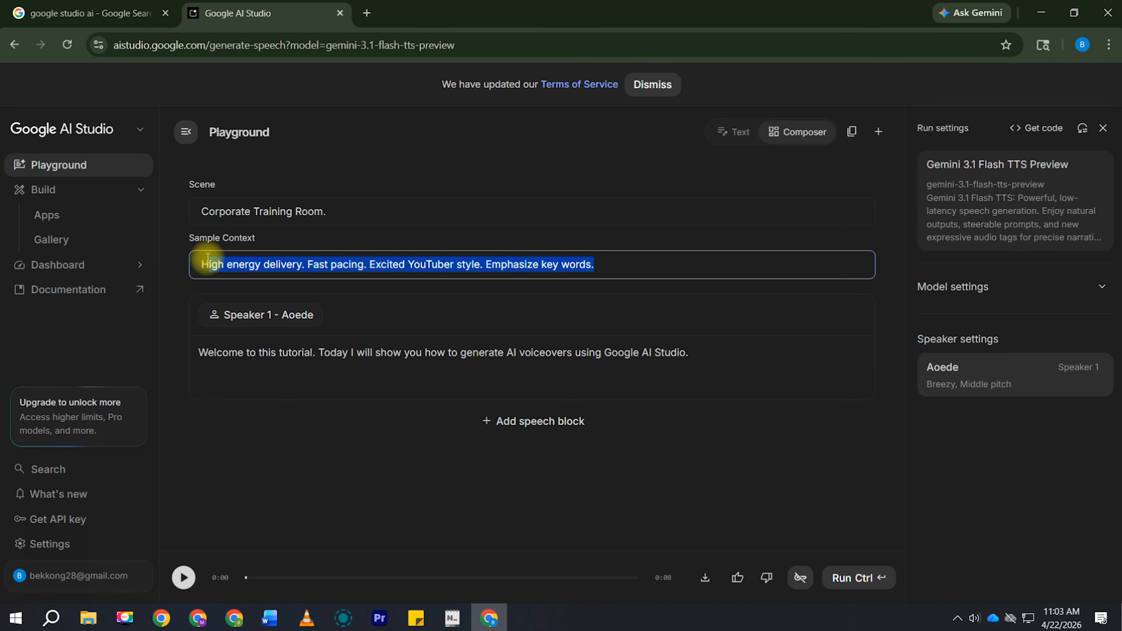
pyautogui.write('Instructional e-learning voice. Measured pacing with clear pauses. Authoritative and confident tone.')
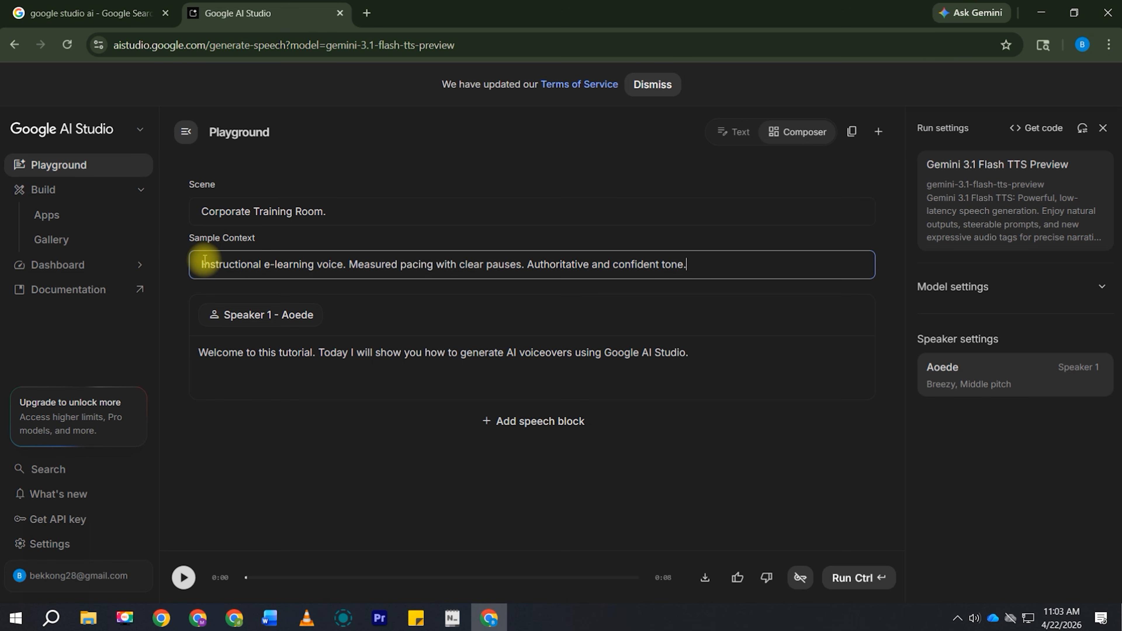
pyautogui.click(837, 579)
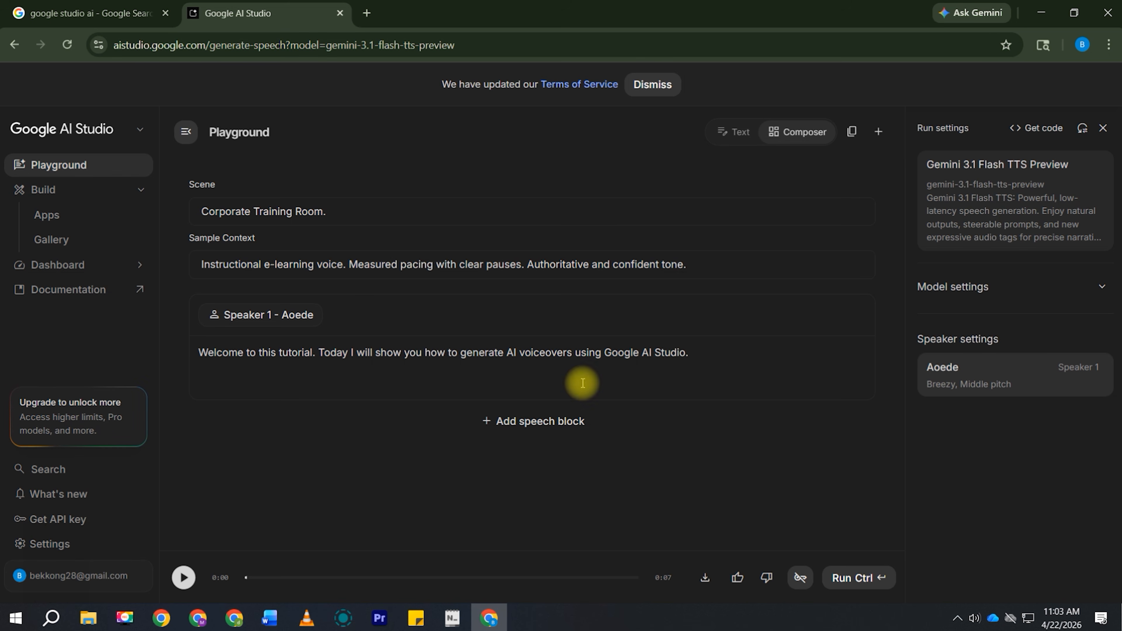
# Review Speaker 1's audio profile, style options and available voices, and change the speaker's voice to Sadaltager
pyautogui.click(261, 315)
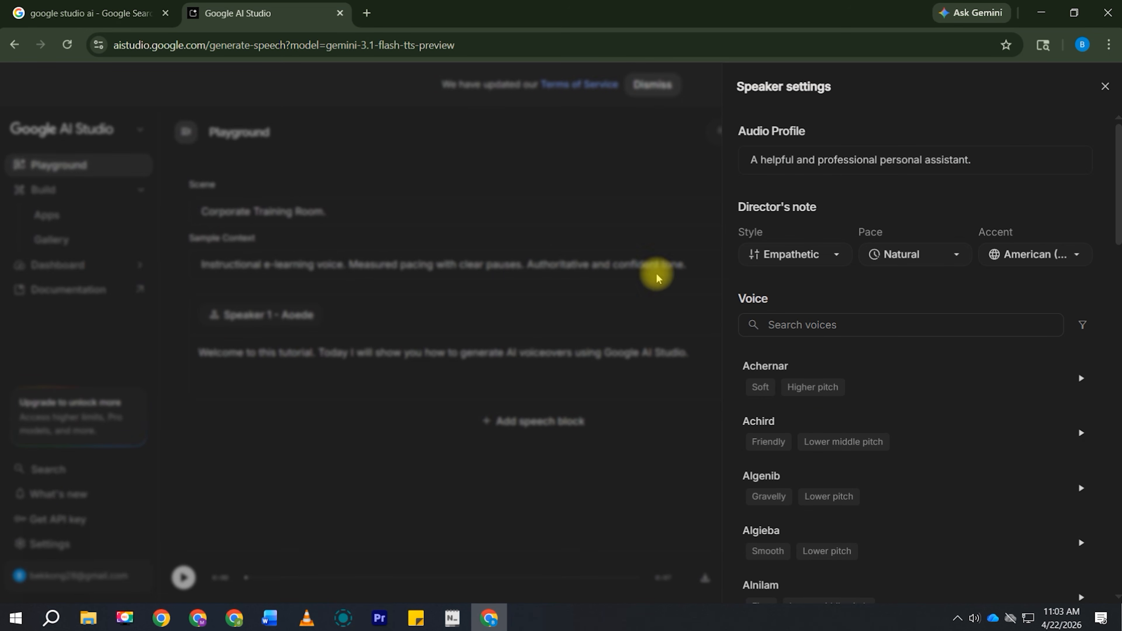
pyautogui.click(984, 162)
pyautogui.moveTo(985, 162); pyautogui.dragTo(753, 166)
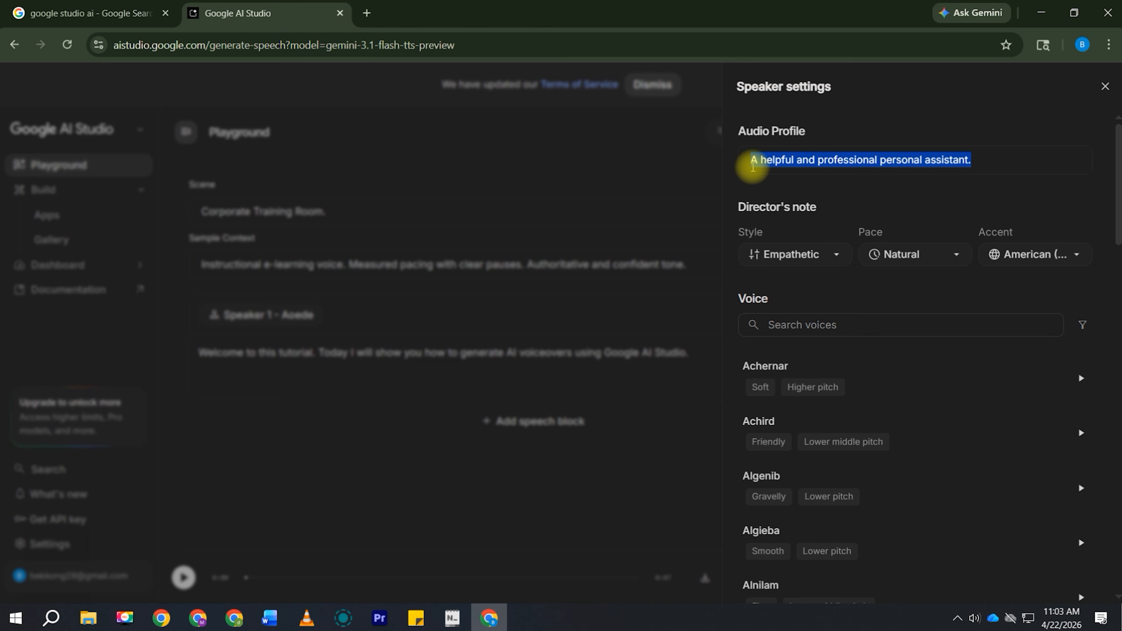
pyautogui.click(810, 255)
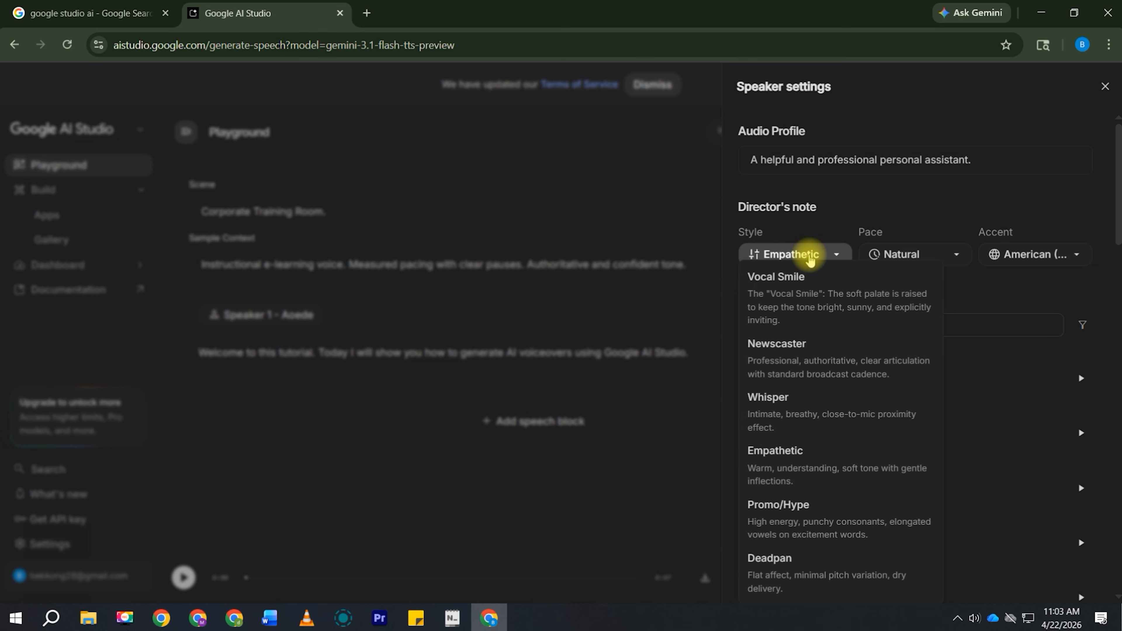
pyautogui.click(918, 254)
pyautogui.click(782, 351)
pyautogui.scroll(-3, 784, 359)
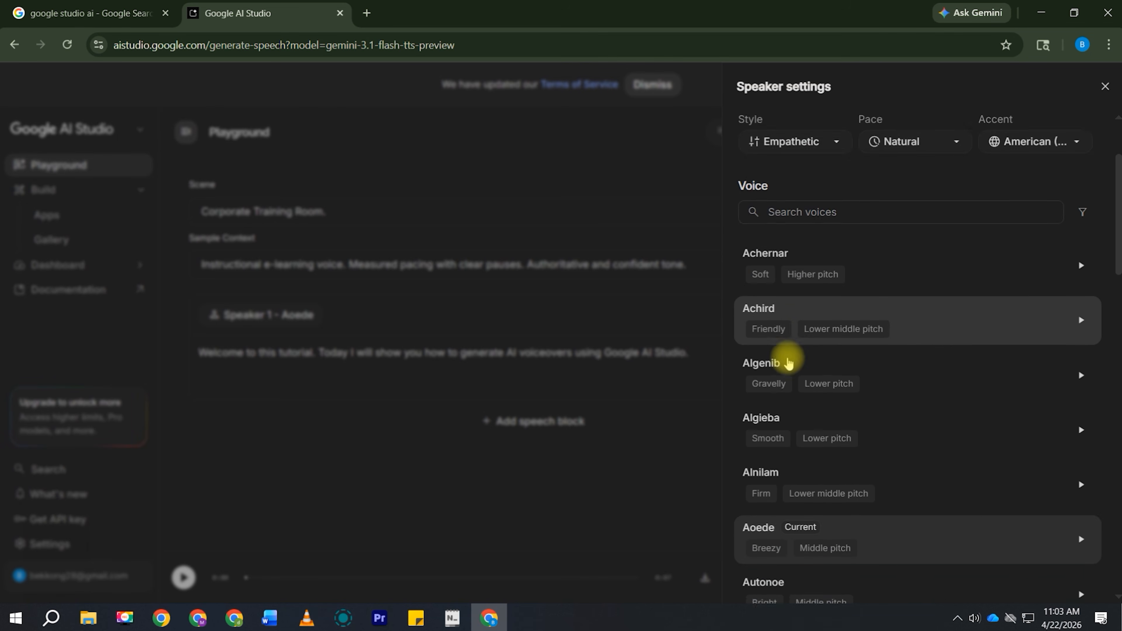
pyautogui.scroll(-10, 807, 364)
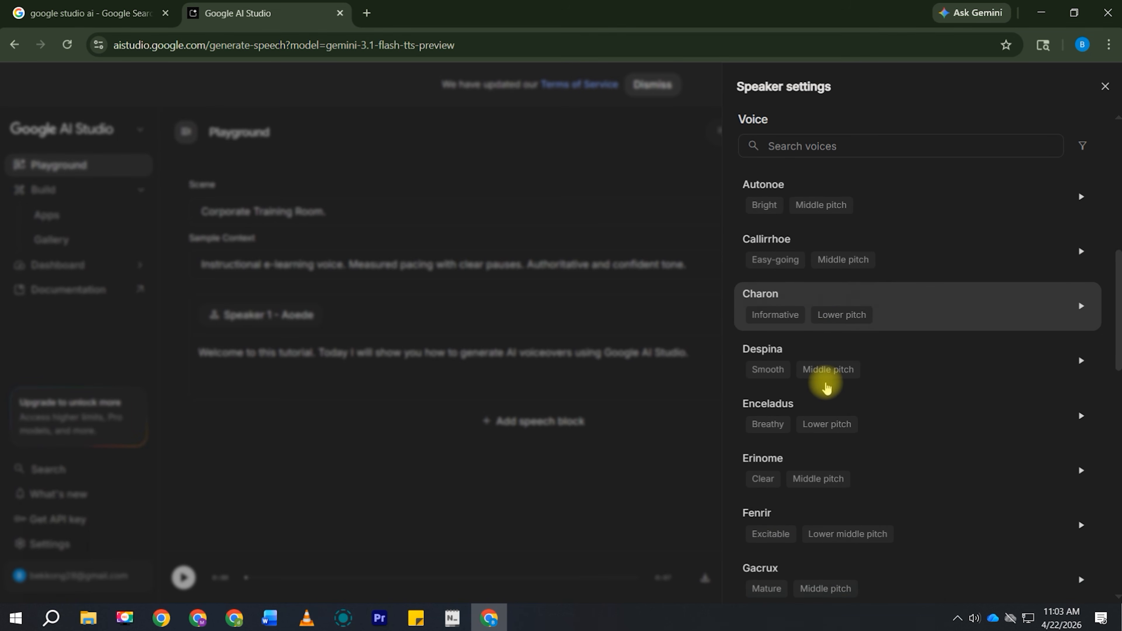
pyautogui.scroll(-15, 828, 388)
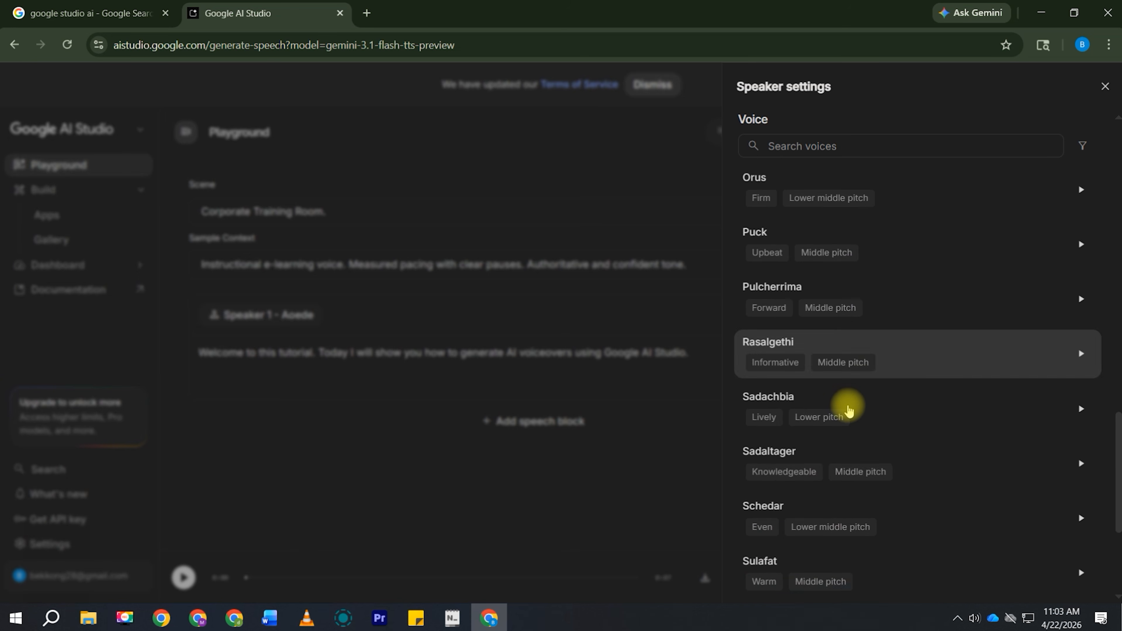
pyautogui.scroll(-3, 848, 408)
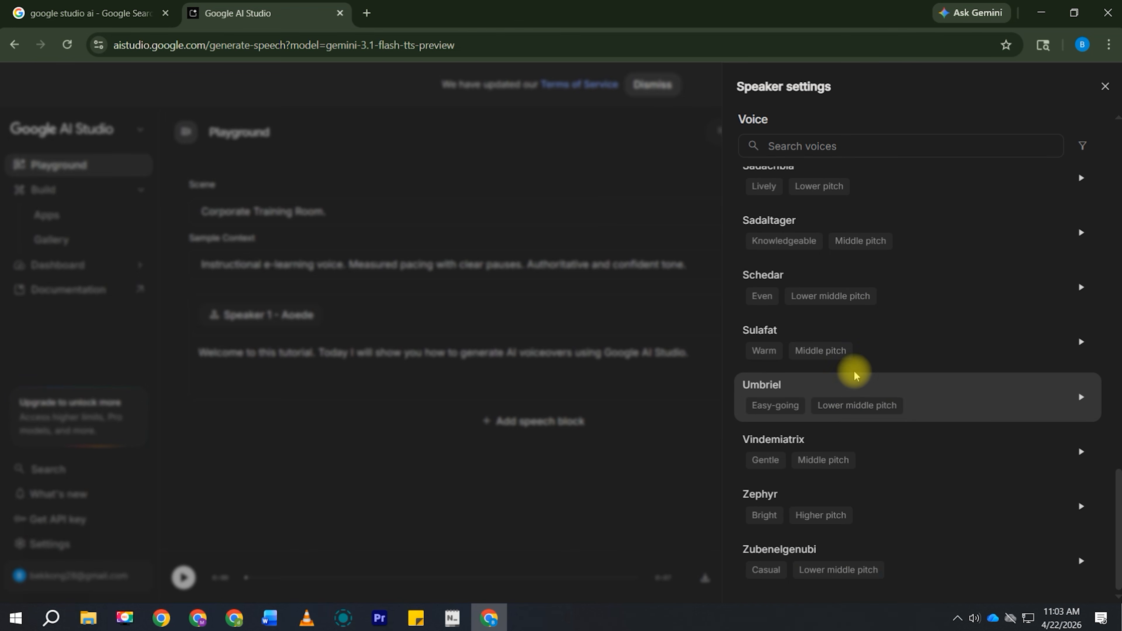
pyautogui.click(820, 238)
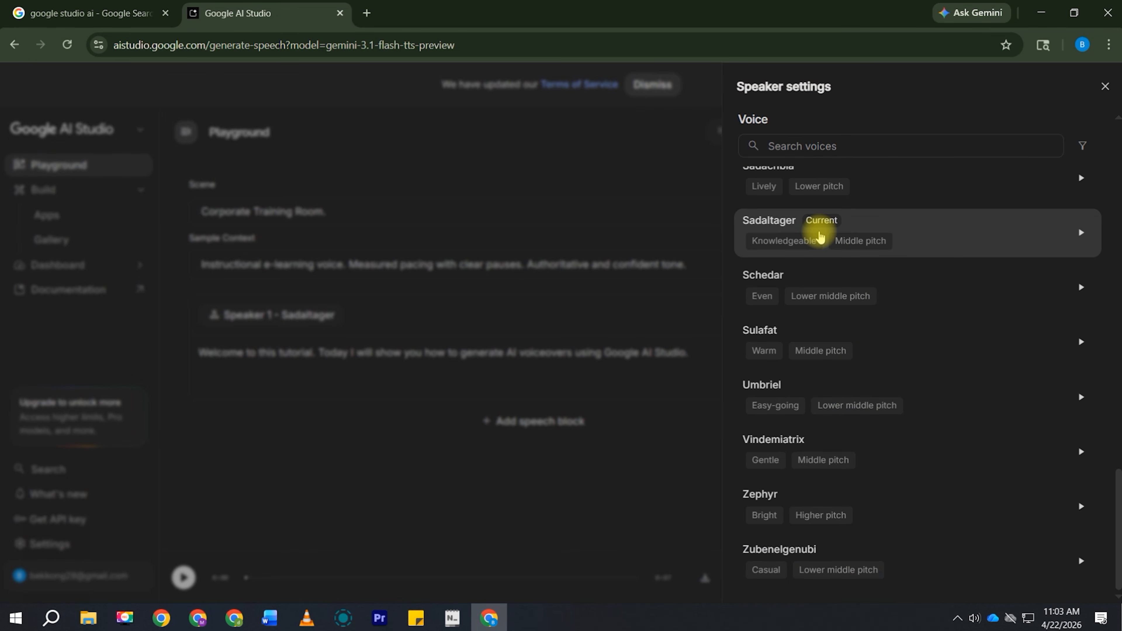
pyautogui.click(1104, 87)
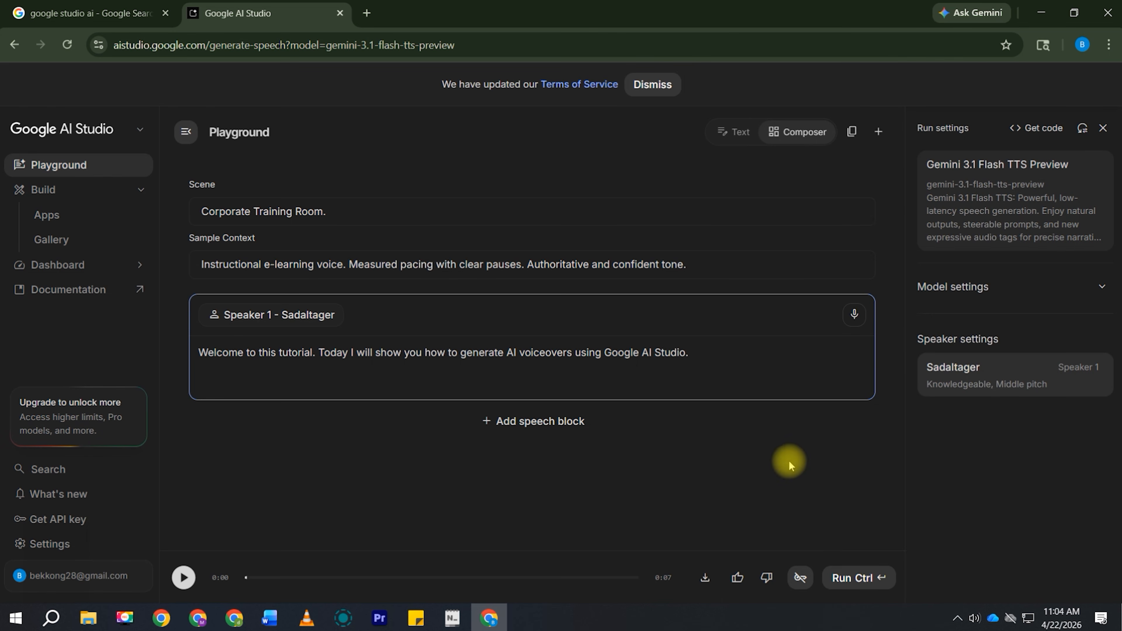
# Regenerate the speech with the Sadaltager voice and download the resulting audio
pyautogui.click(844, 577)
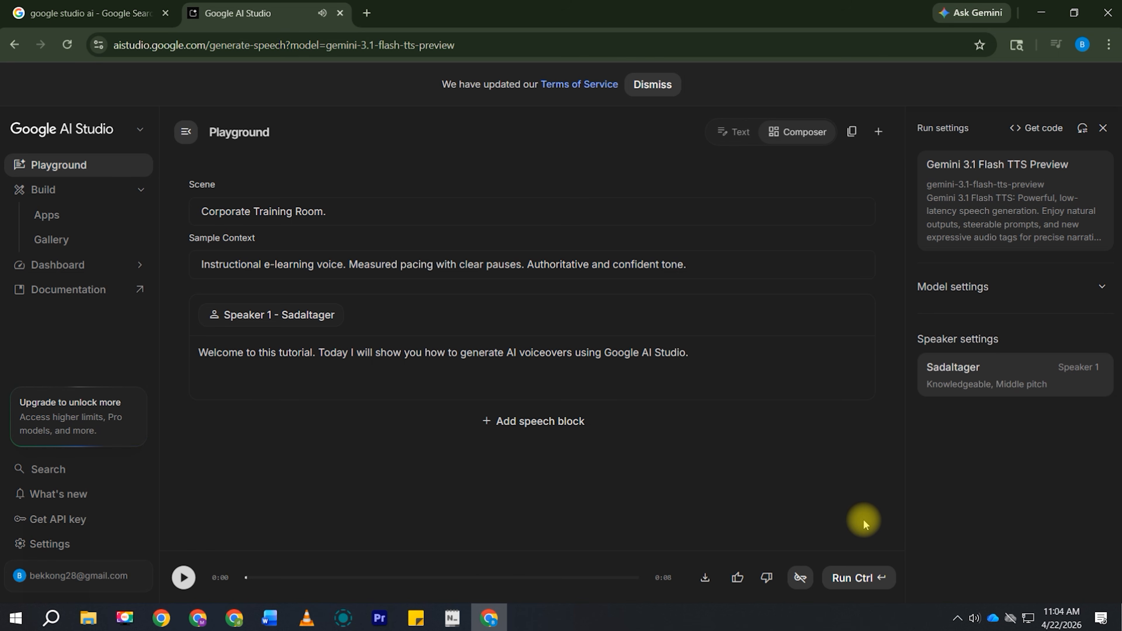
pyautogui.click(707, 580)
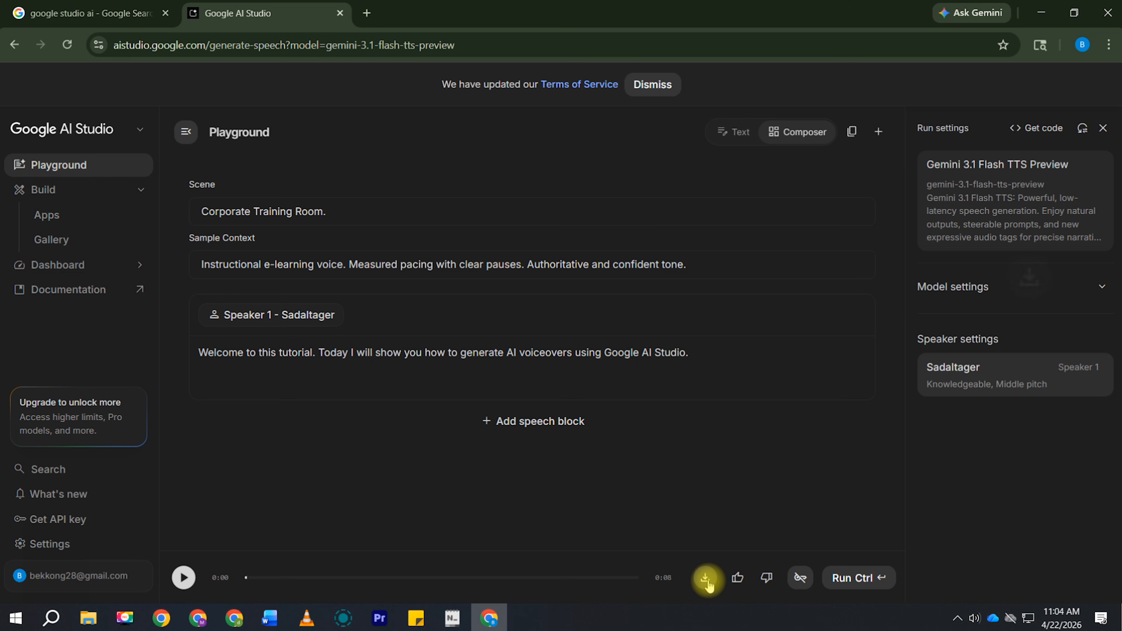